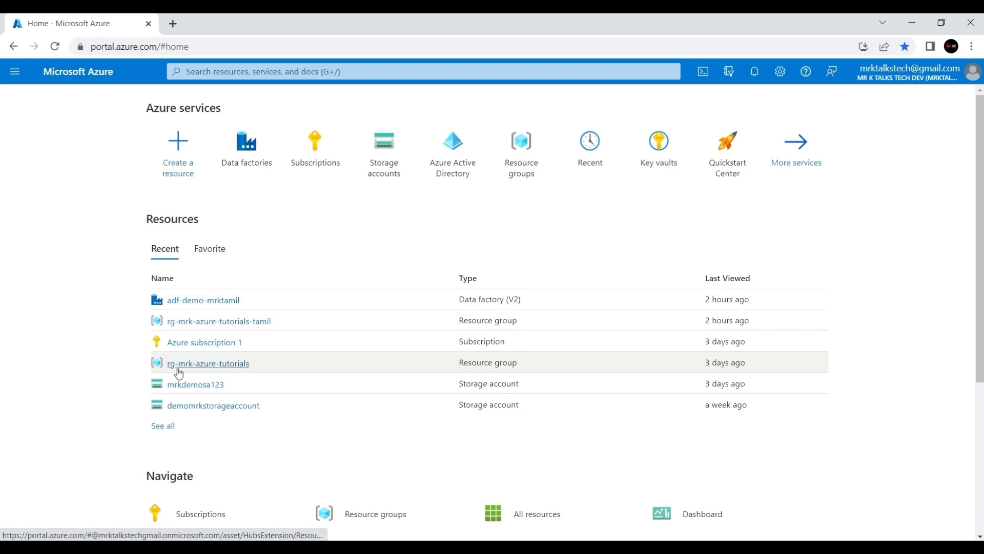
# - Open the rg-mrk-azure-tutorials resource group from the Recent resources list
pyautogui.moveTo(182, 368)
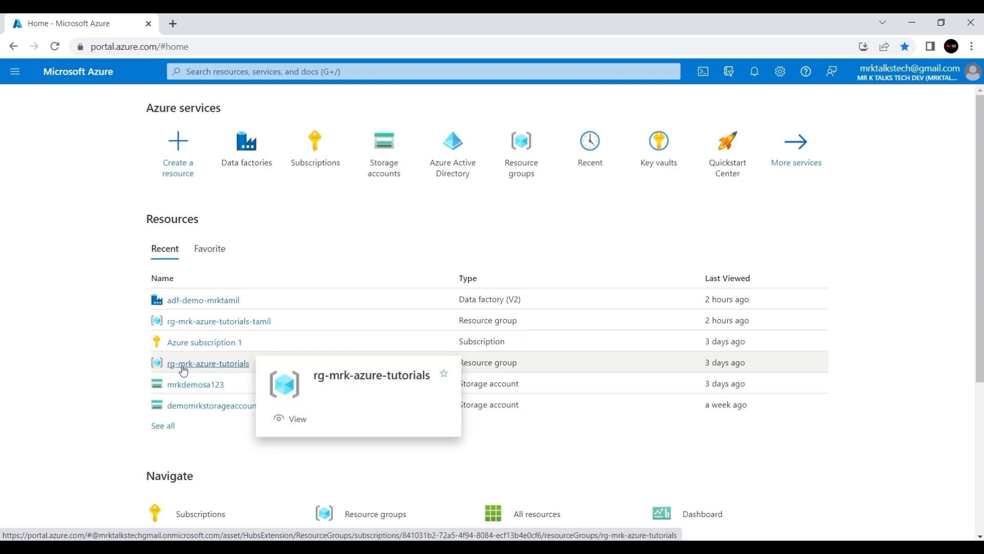
pyautogui.click(183, 365)
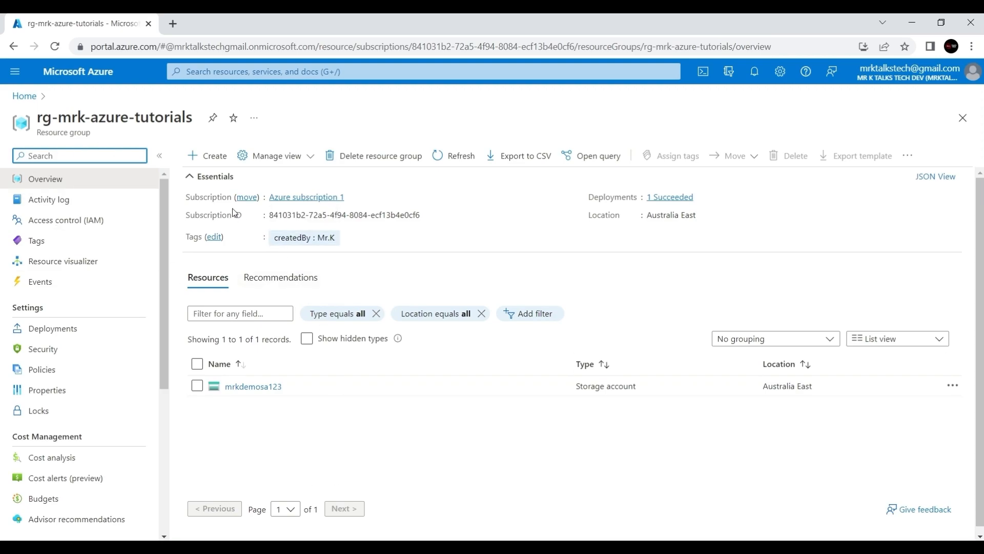
# - Find Data Factory in the Marketplace and start its Create form in rg-mrk-azure-tutorials
pyautogui.click(213, 159)
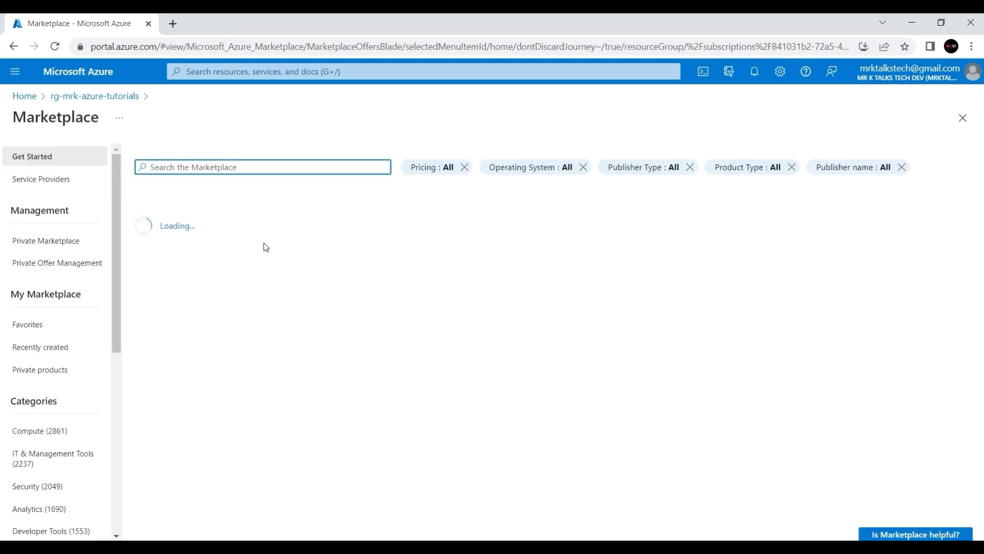
pyautogui.write('da')
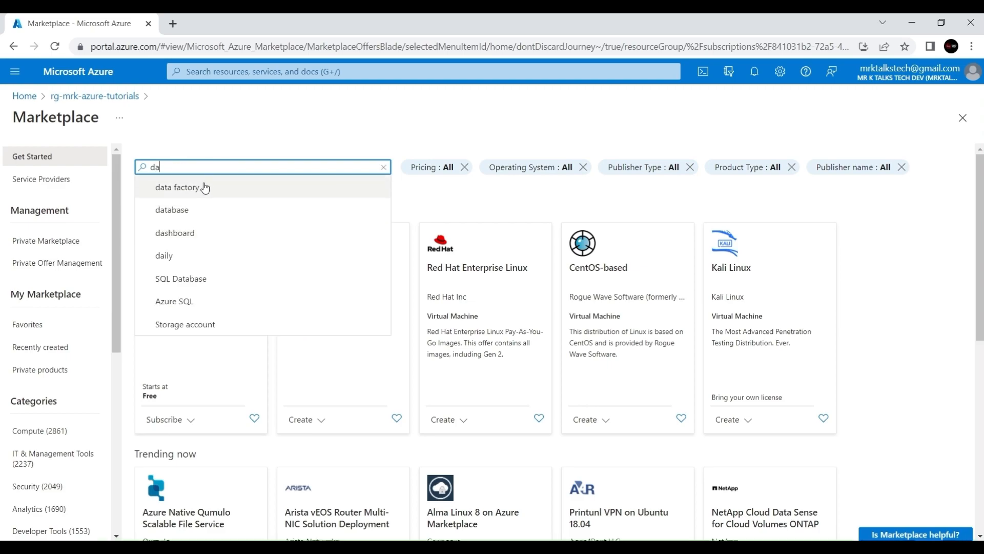
pyautogui.click(205, 186)
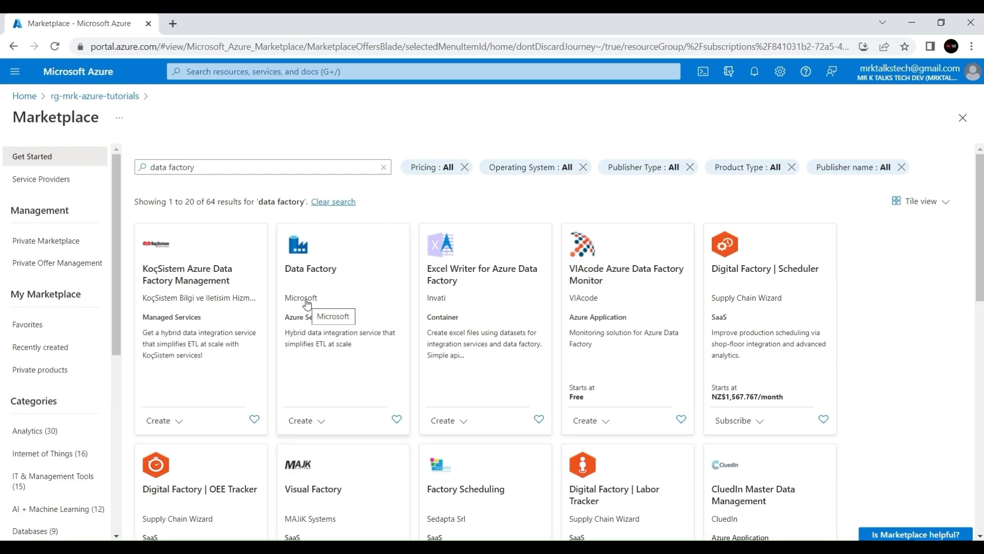
pyautogui.click(350, 266)
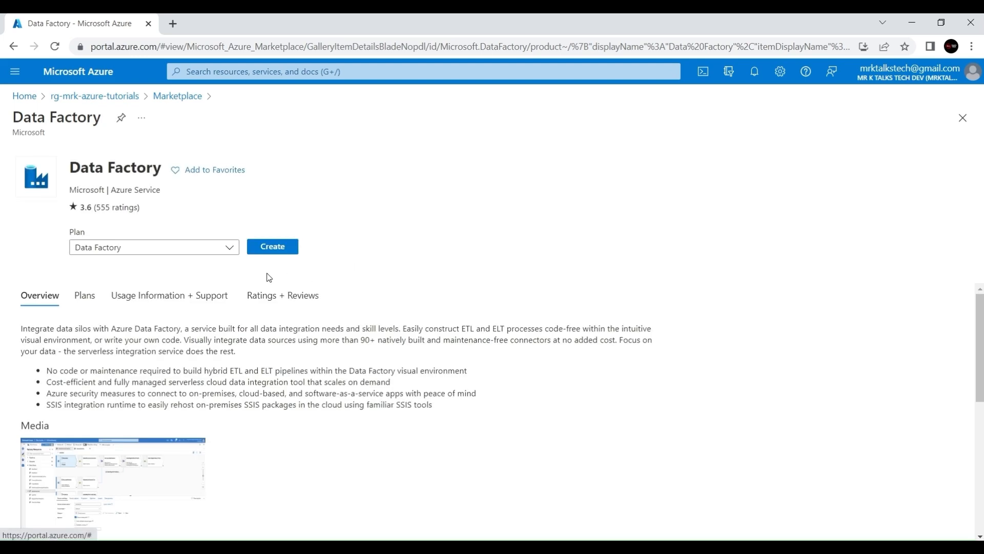
pyautogui.click(273, 247)
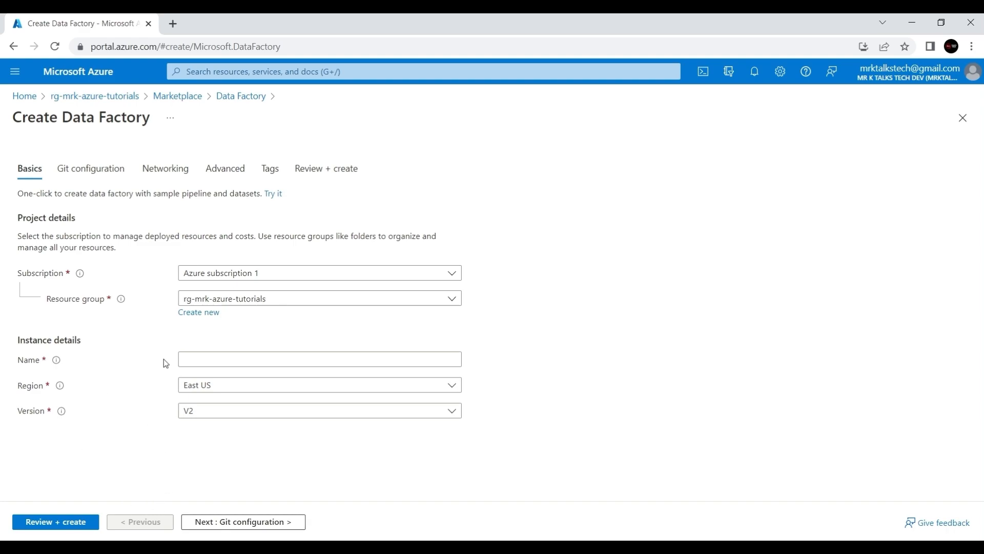
# - Name the factory adf-demo-mrk, pick region Australia East, and leave version V2
pyautogui.click(194, 362)
pyautogui.write('adf-demo-mrk')
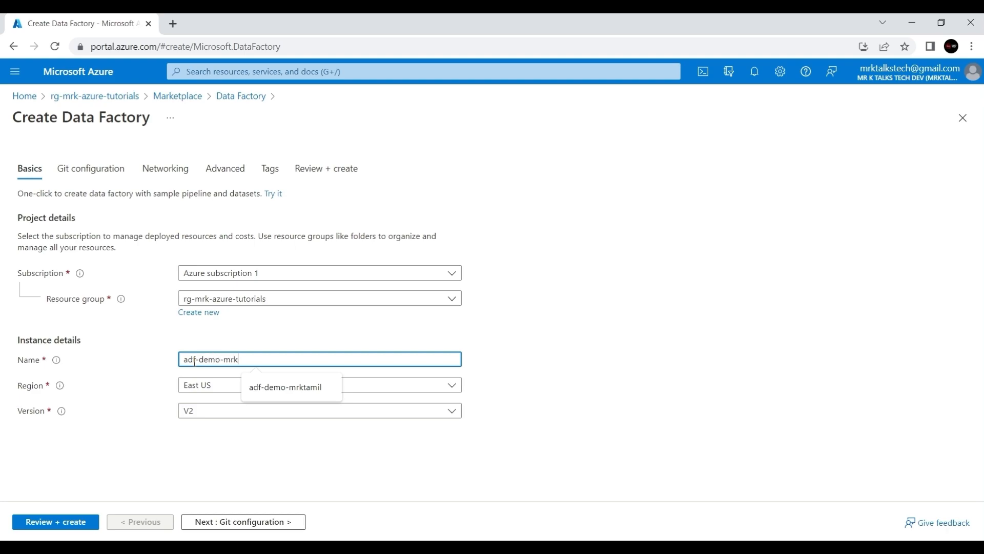
pyautogui.click(600, 327)
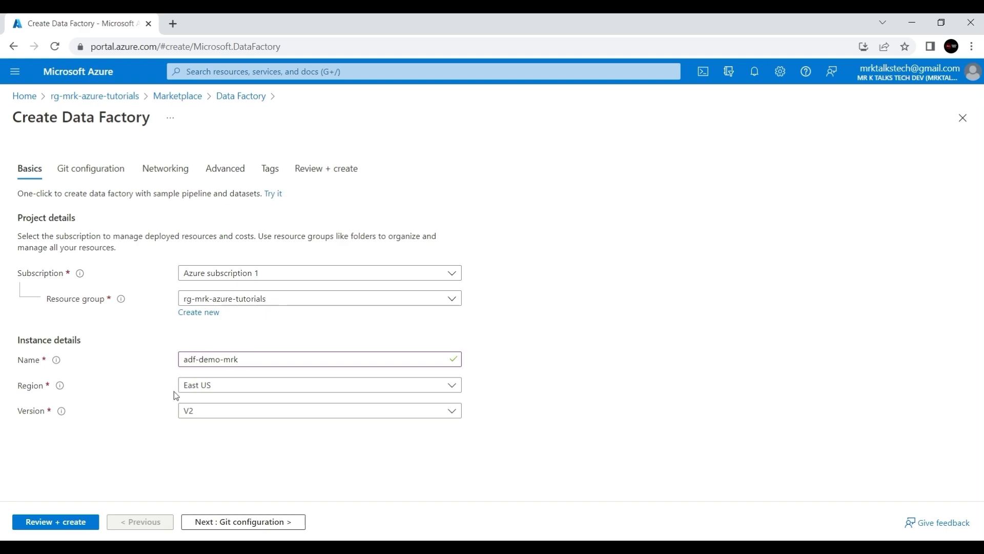
pyautogui.click(251, 390)
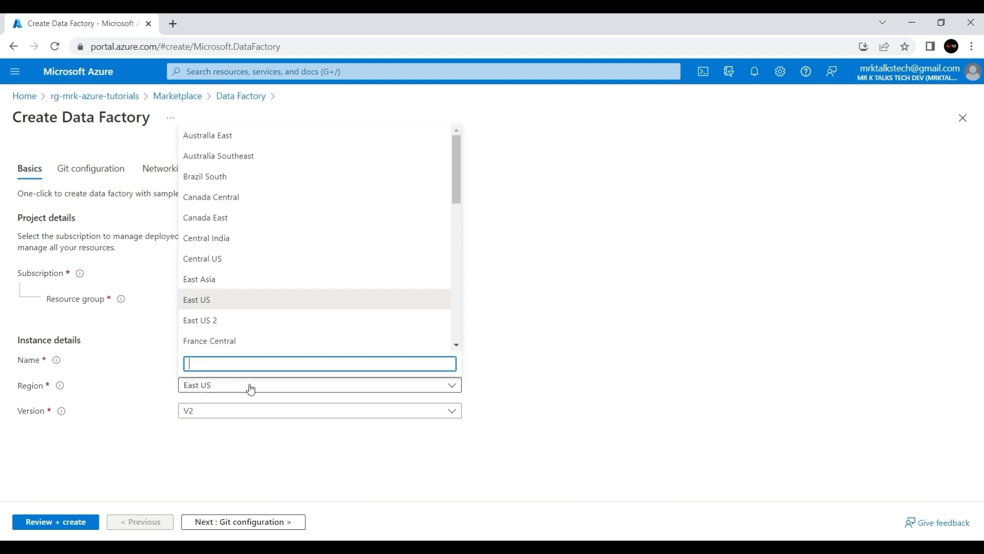
pyautogui.write('au')
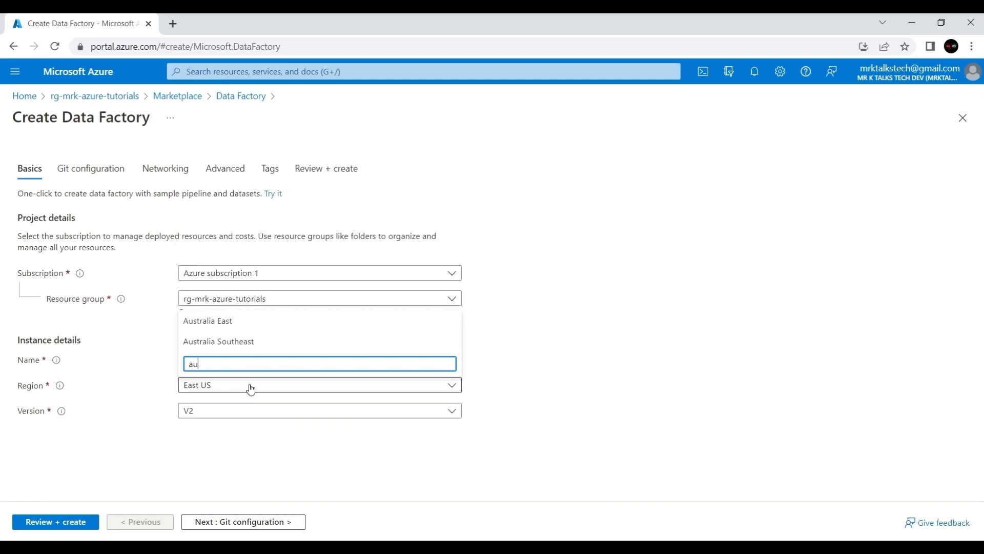
pyautogui.click(227, 323)
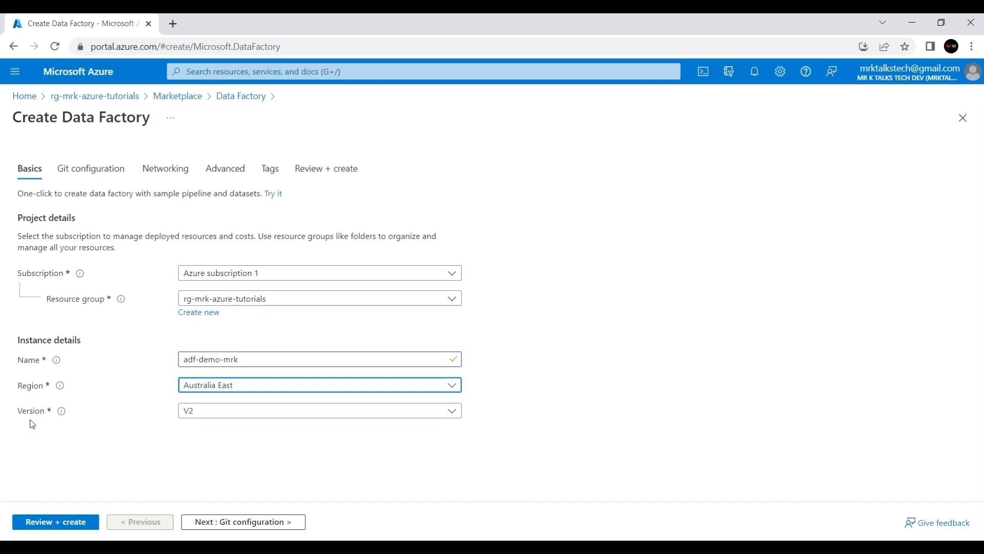
pyautogui.click(228, 413)
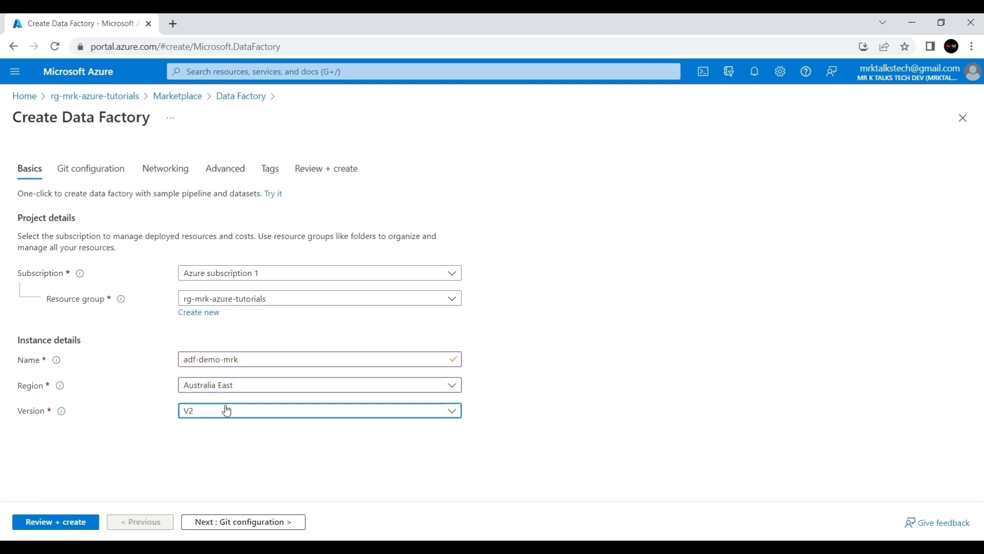
pyautogui.click(156, 438)
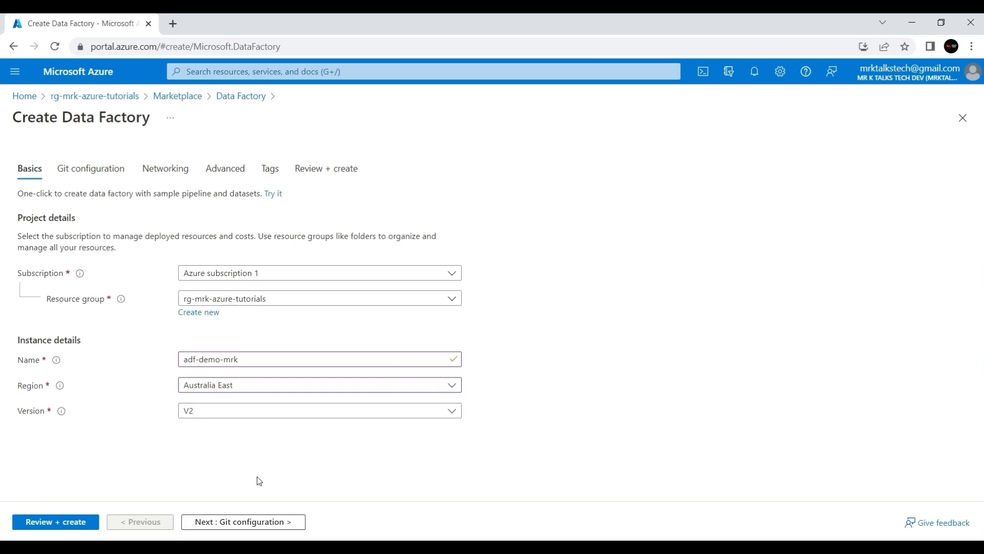
# - Leave Git set to configure later and advance to the Networking tab
pyautogui.click(242, 523)
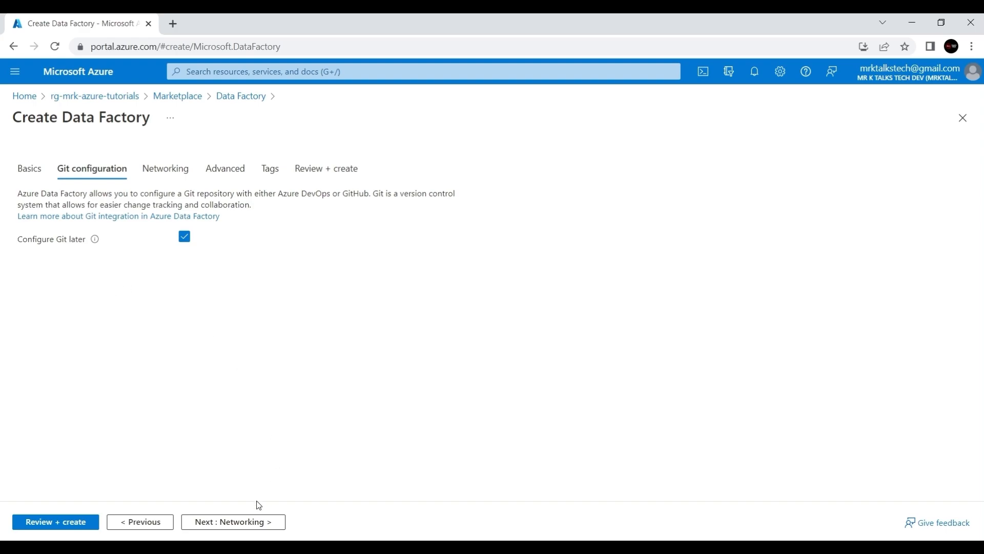
pyautogui.click(244, 532)
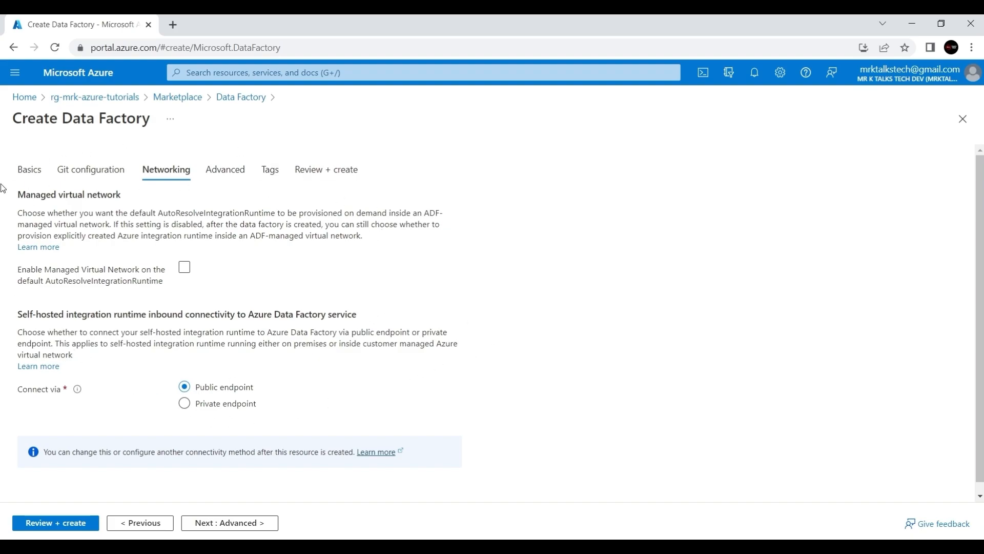
pyautogui.click(185, 269)
pyautogui.click(185, 269)
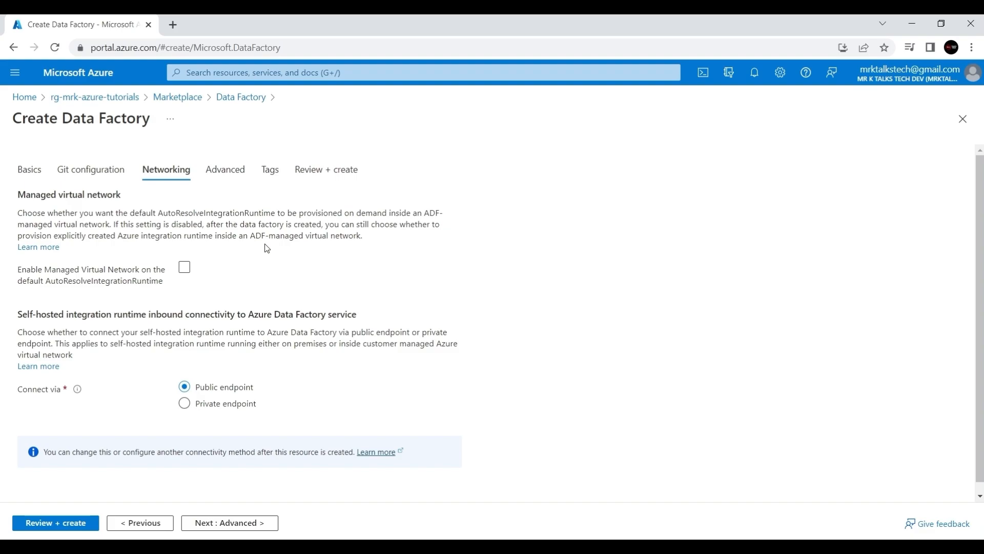
pyautogui.click(186, 268)
pyautogui.click(254, 268)
# - Choose Private endpoint connectivity and bring up the Create private endpoint panel
pyautogui.scroll(-1, 283, 398)
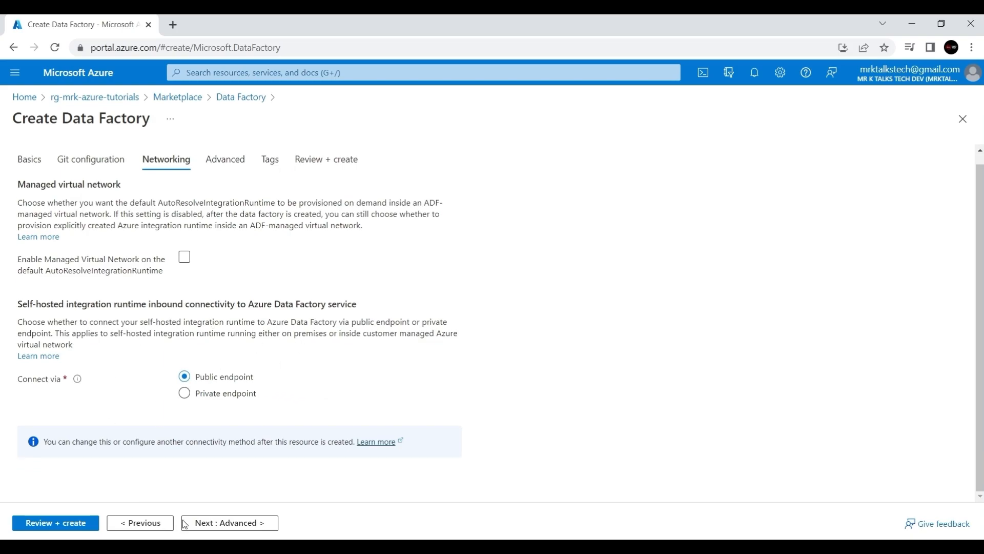
pyautogui.click(218, 399)
pyautogui.scroll(-3, 217, 398)
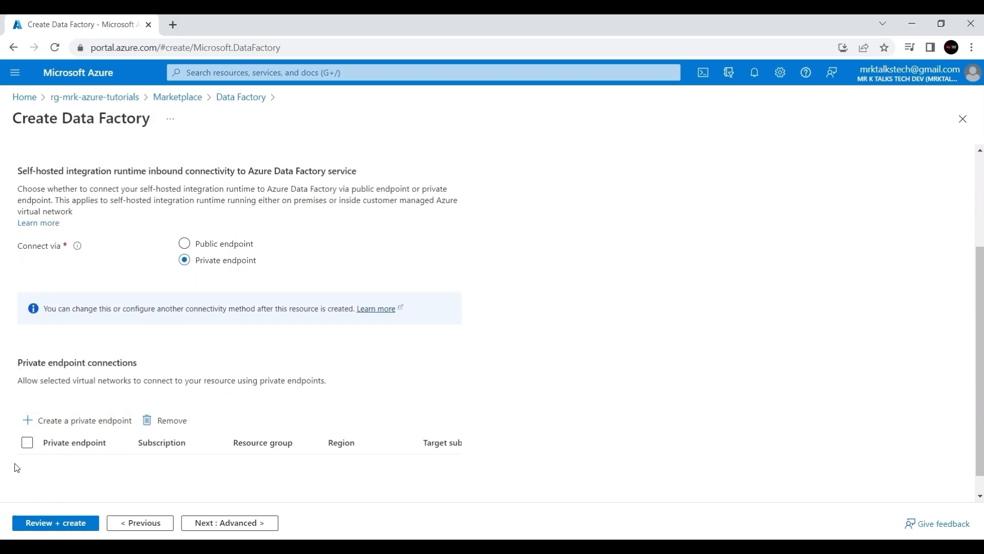
pyautogui.click(77, 421)
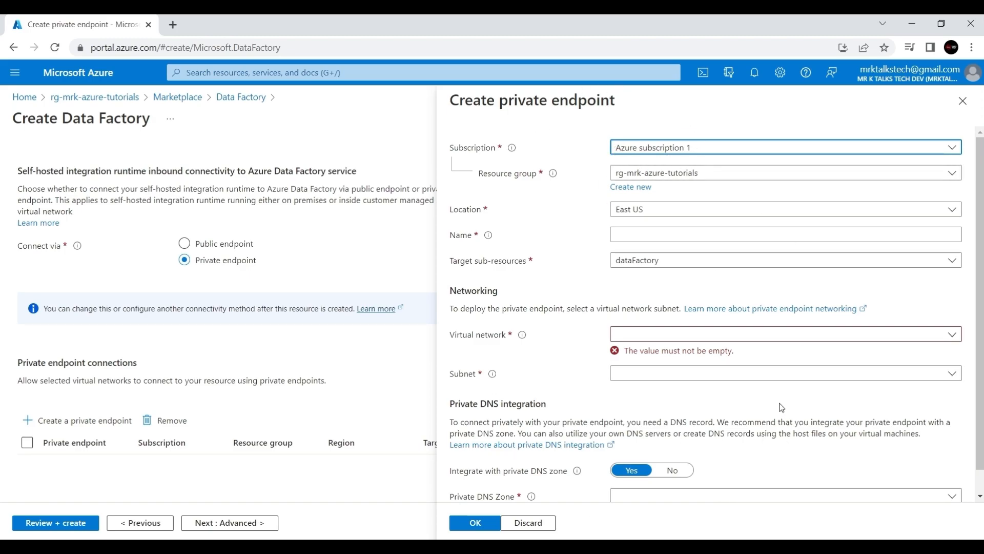
pyautogui.scroll(-1, 782, 408)
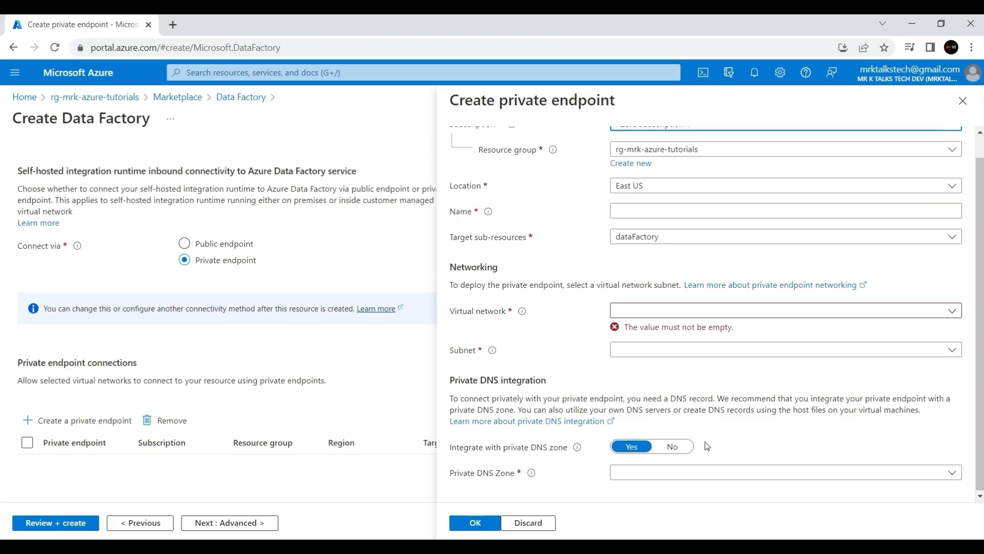
# - Discard the empty Create private endpoint panel, keeping Private endpoint selected
pyautogui.click(529, 523)
pyautogui.scroll(3, 443, 405)
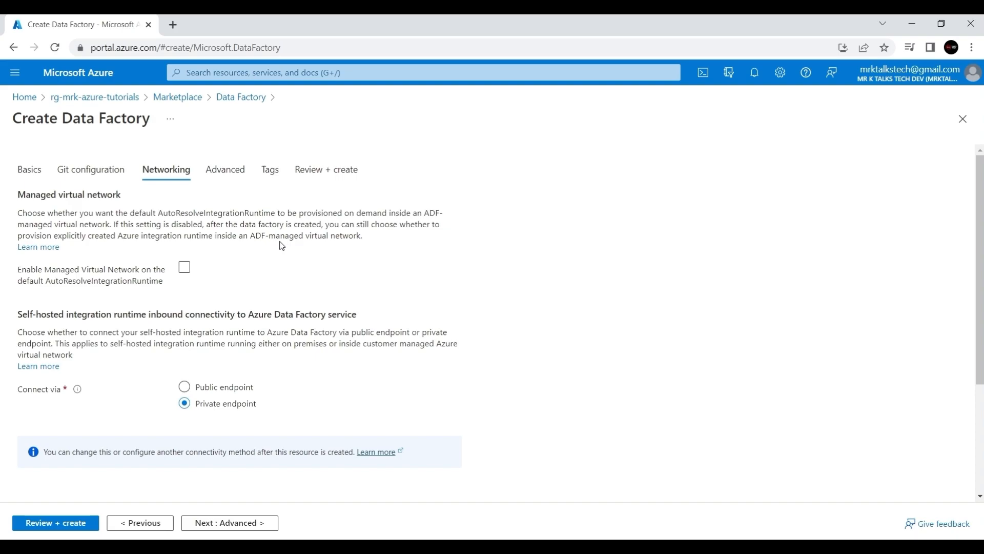
# - Switch connectivity back to Public endpoint and continue to the Advanced tab
pyautogui.scroll(-3, 281, 245)
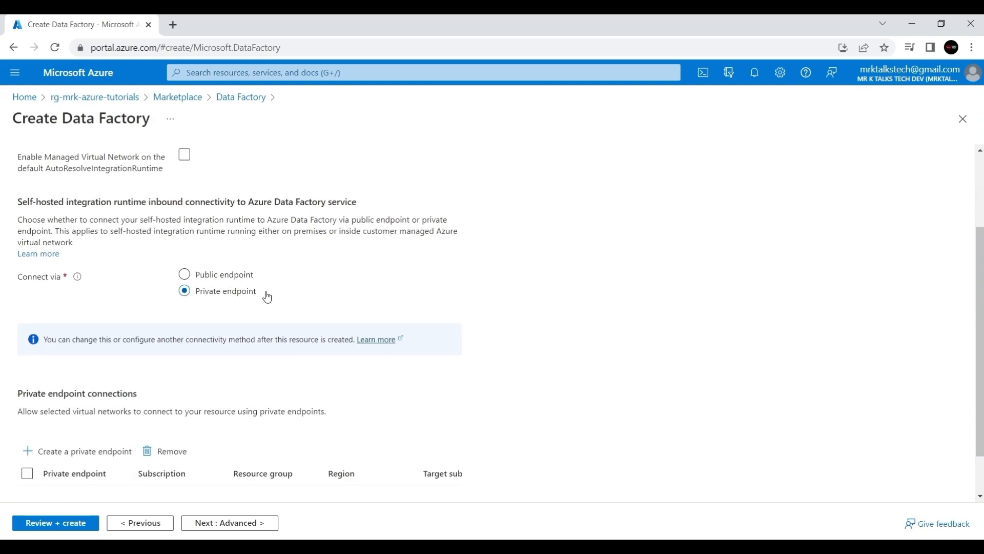
pyautogui.scroll(3, 304, 281)
pyautogui.scroll(-1, 304, 281)
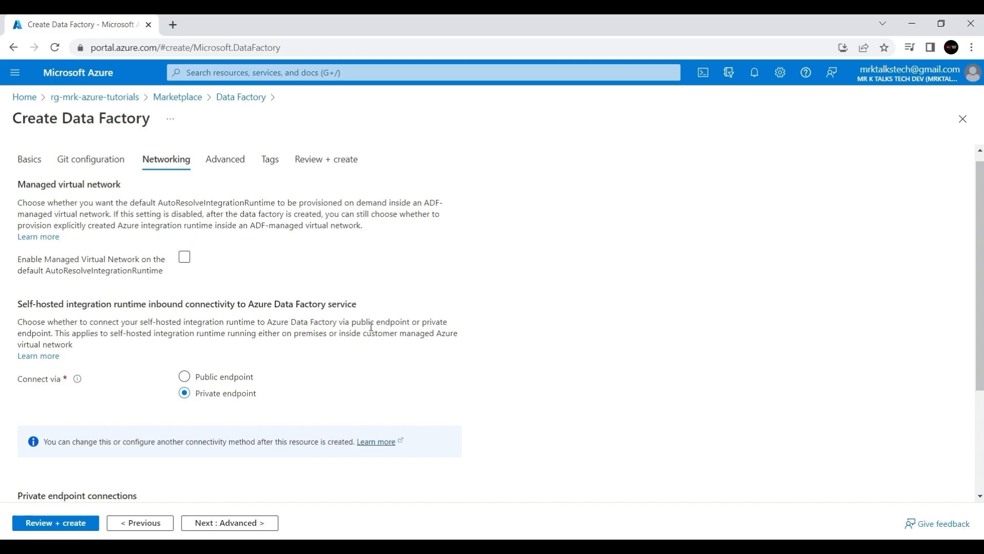
pyautogui.scroll(1, 371, 327)
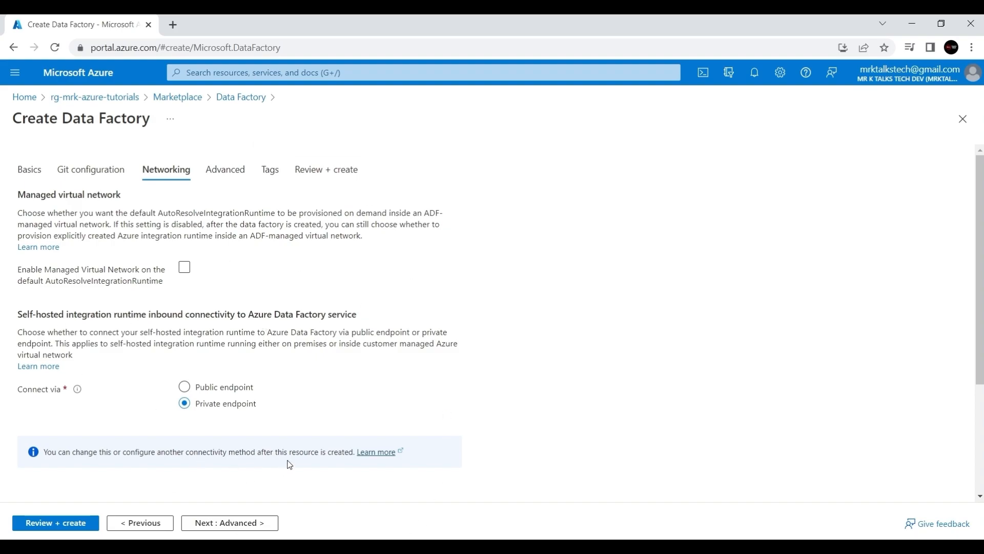
pyautogui.scroll(-2, 290, 463)
pyautogui.scroll(-2, 291, 463)
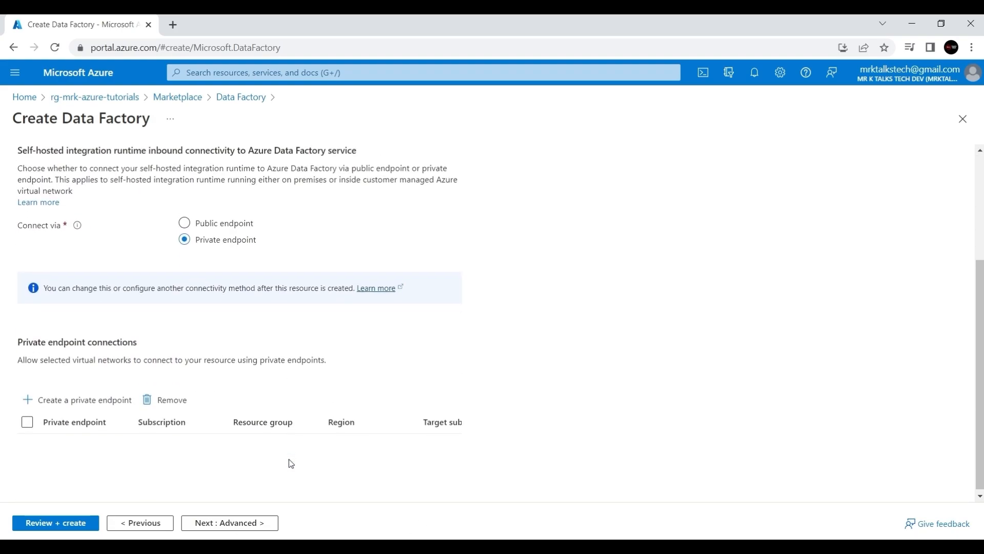
pyautogui.click(213, 221)
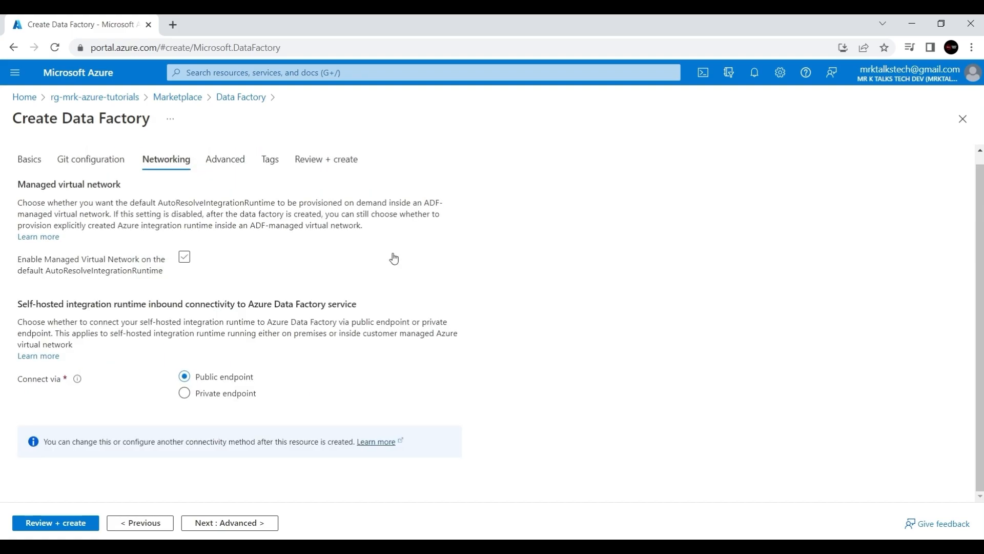
pyautogui.scroll(1, 392, 257)
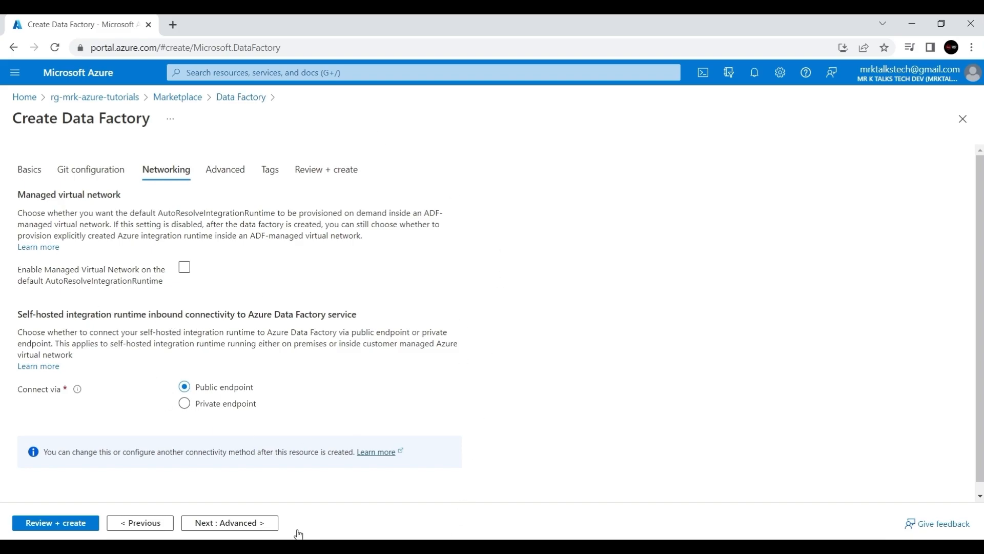
pyautogui.click(243, 528)
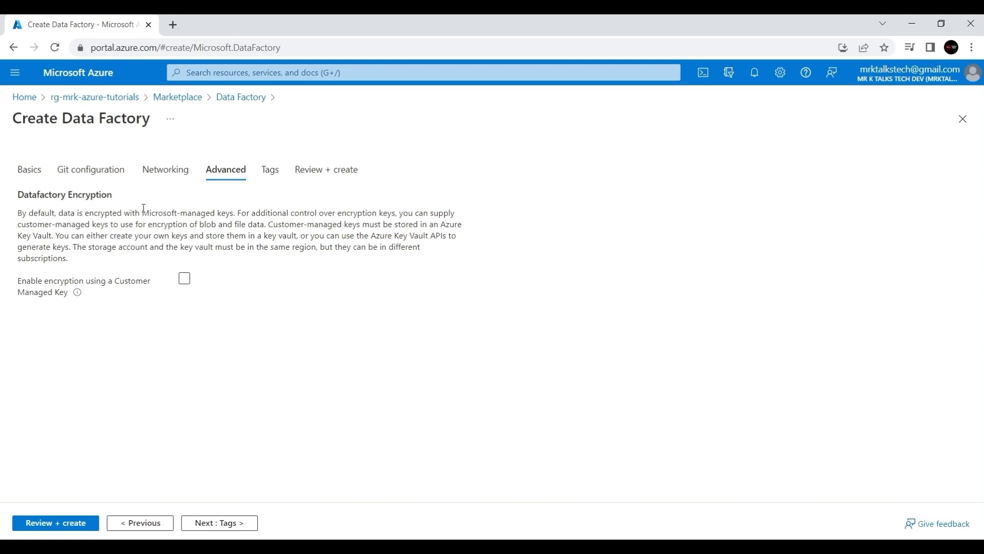
# - Highlight the Microsoft-managed keys and customer-managed key wording on the Advanced tab
pyautogui.moveTo(144, 210); pyautogui.dragTo(233, 211)
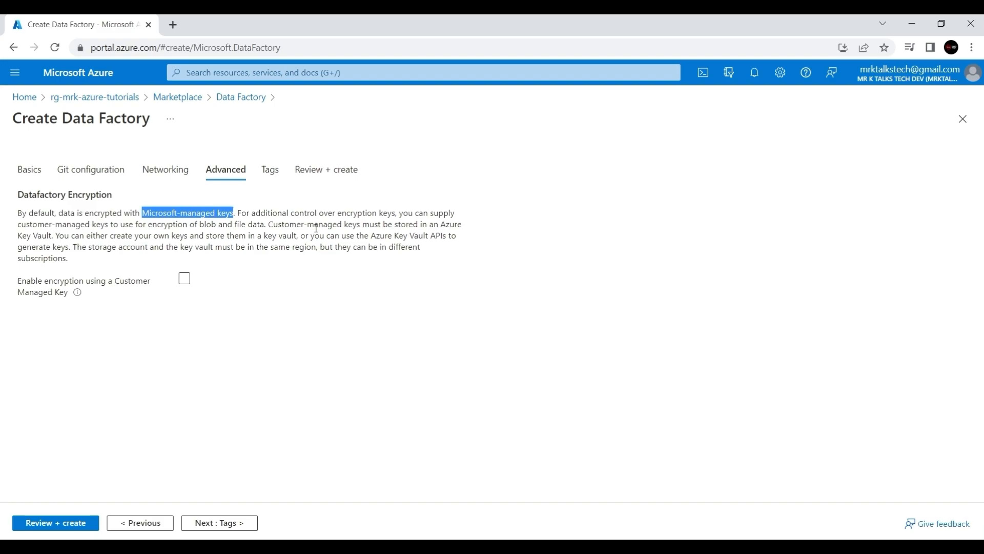
pyautogui.moveTo(199, 223); pyautogui.dragTo(246, 224)
pyautogui.click(290, 244)
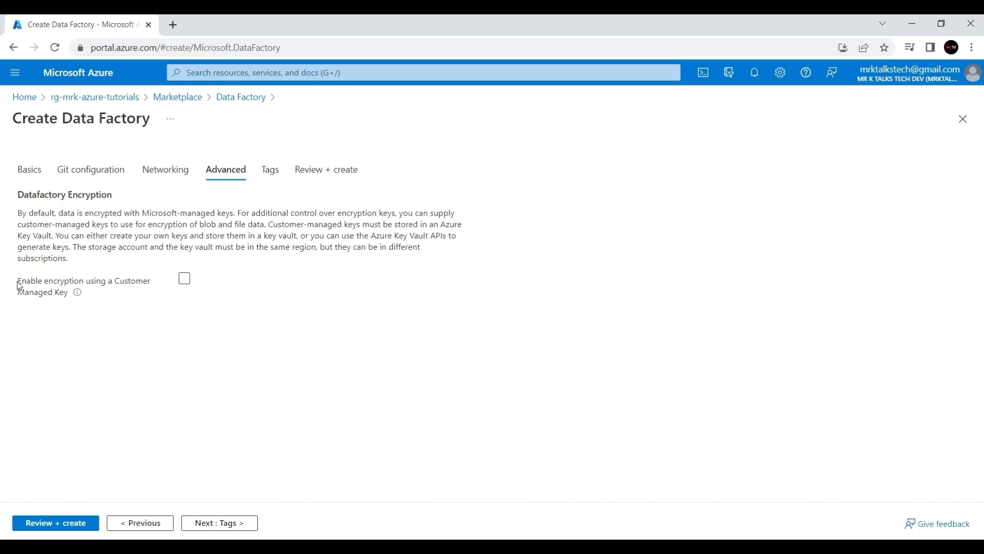
pyautogui.moveTo(18, 285); pyautogui.dragTo(90, 288)
pyautogui.click(267, 311)
pyautogui.moveTo(175, 210); pyautogui.dragTo(234, 213)
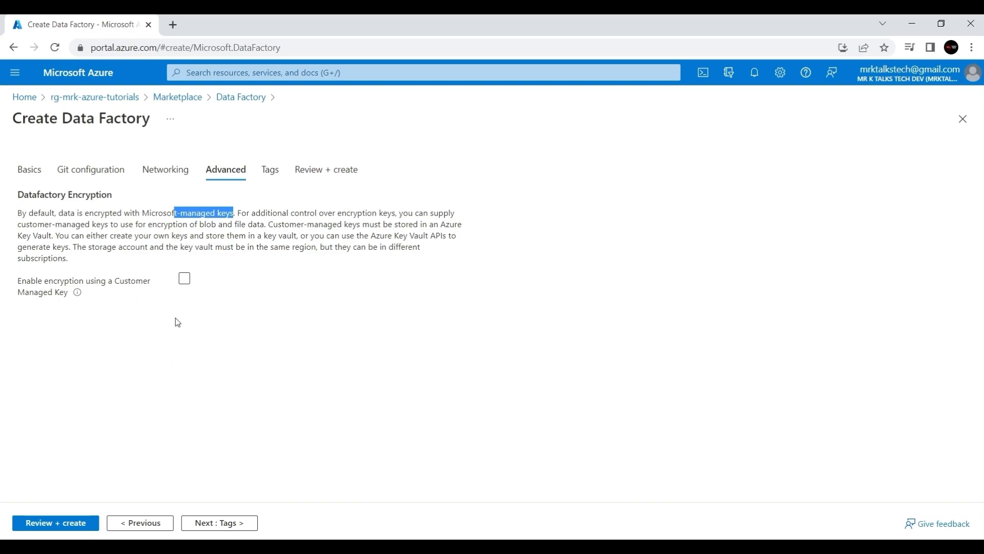
# - Toggle customer-managed key encryption on then off, keeping Microsoft-managed keys, and continue to Tags
pyautogui.click(185, 280)
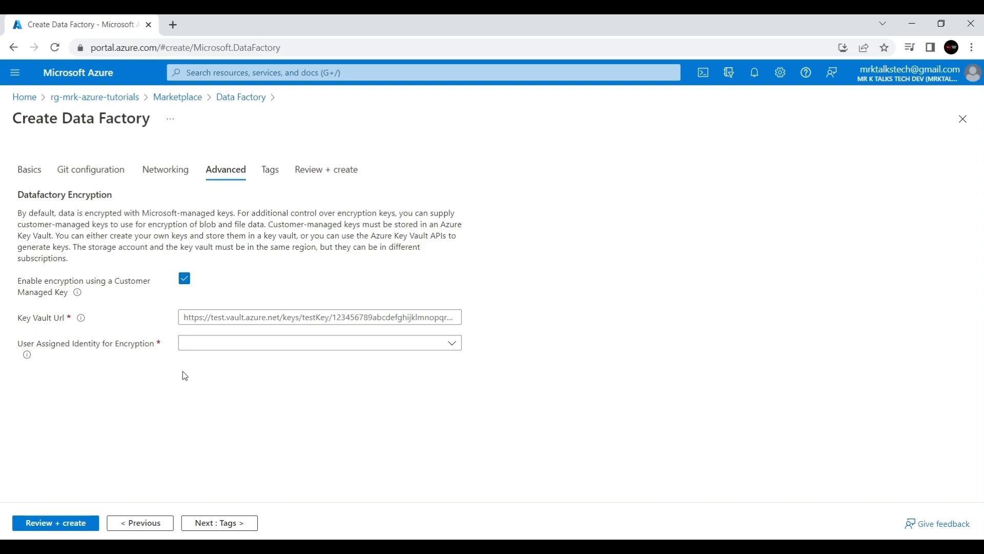
pyautogui.click(186, 283)
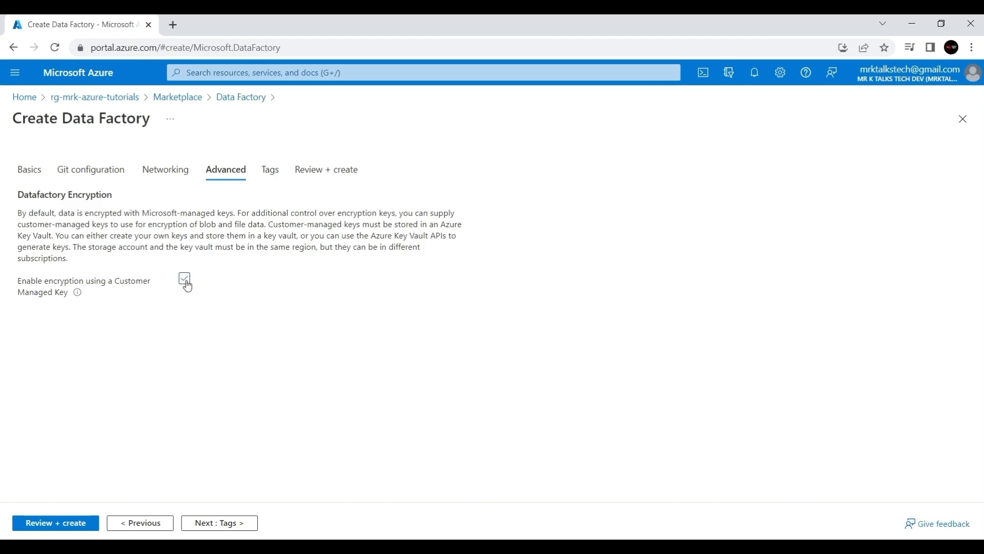
pyautogui.moveTo(143, 213); pyautogui.dragTo(236, 215)
pyautogui.click(249, 356)
pyautogui.click(228, 522)
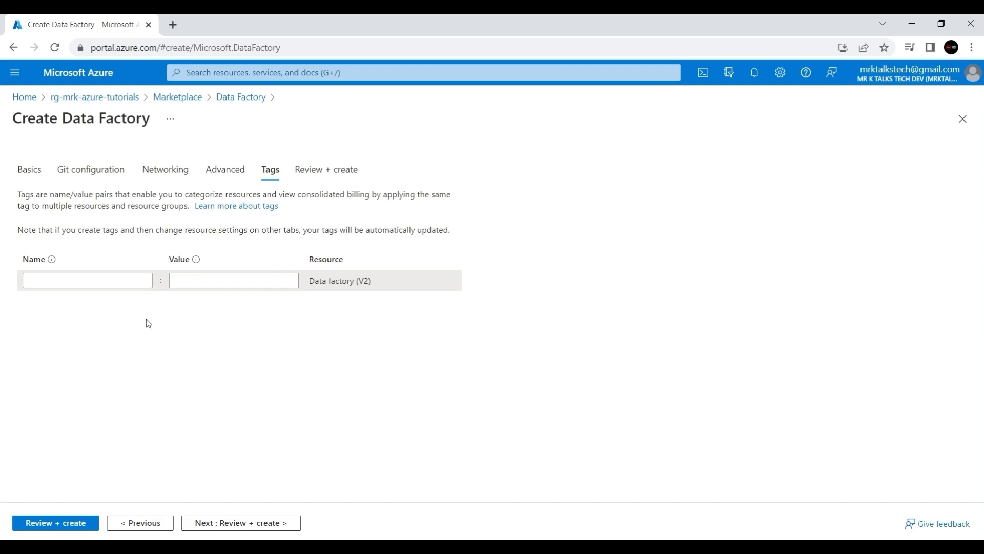
# - Add a createdBy tag with the suggested creator name as value, then run validation
pyautogui.click(111, 282)
pyautogui.write('cr')
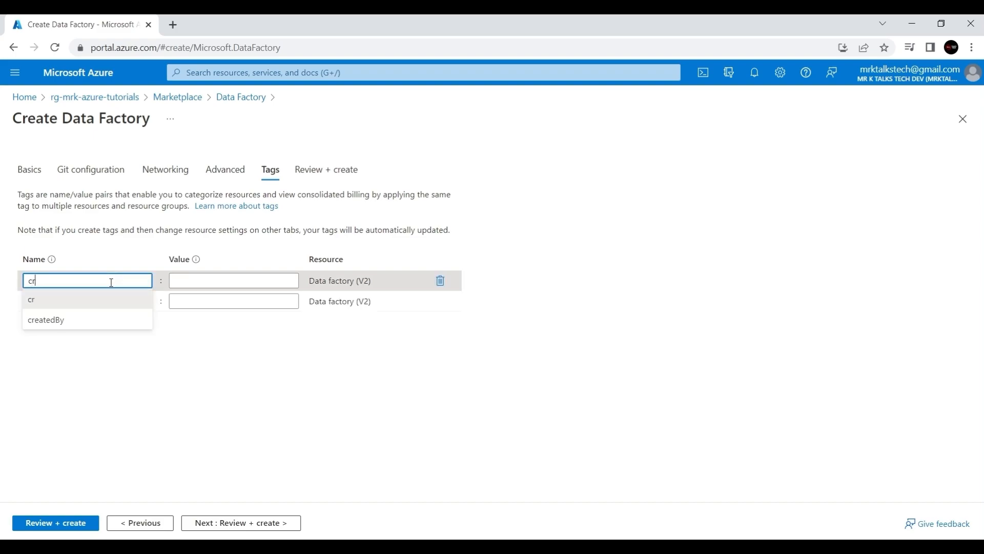
pyautogui.click(92, 319)
pyautogui.click(205, 284)
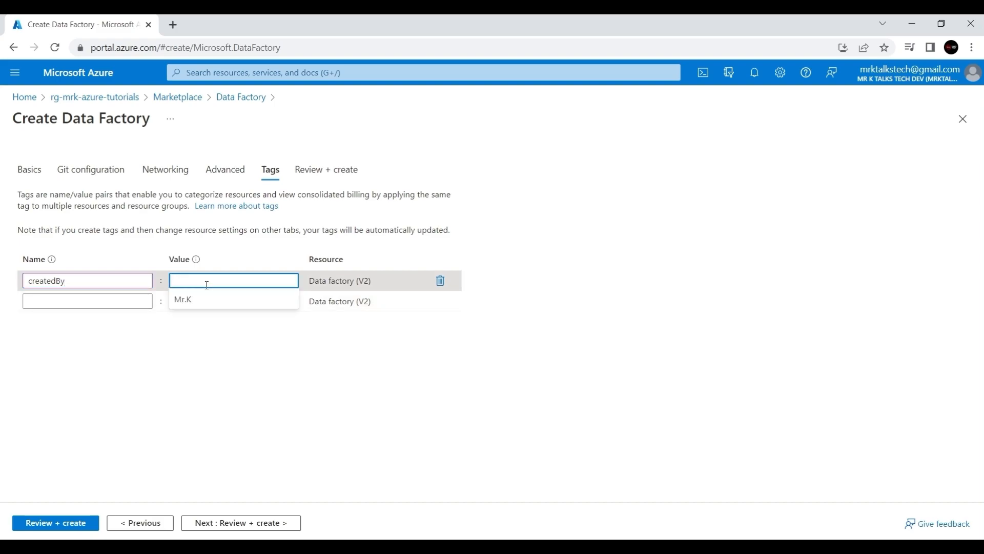
pyautogui.click(198, 300)
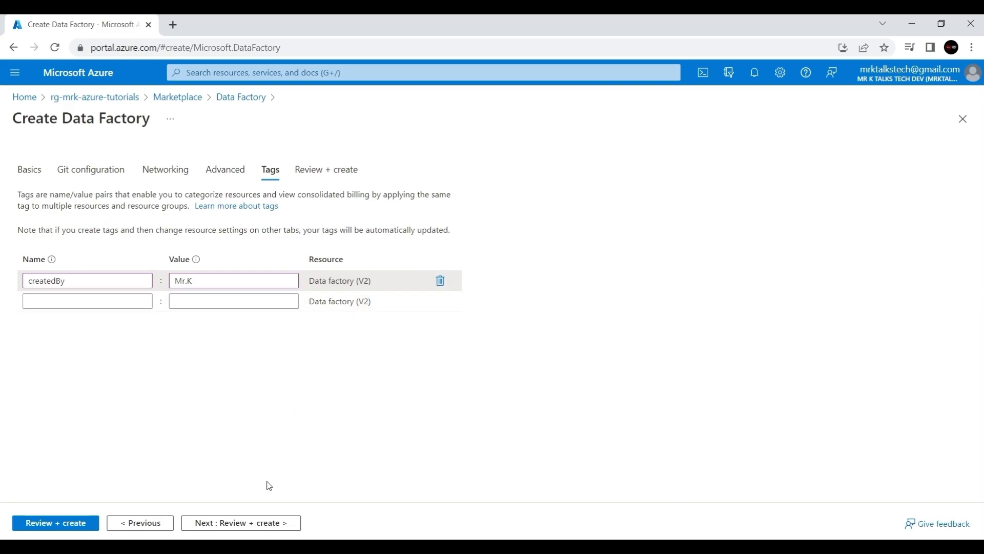
pyautogui.click(271, 523)
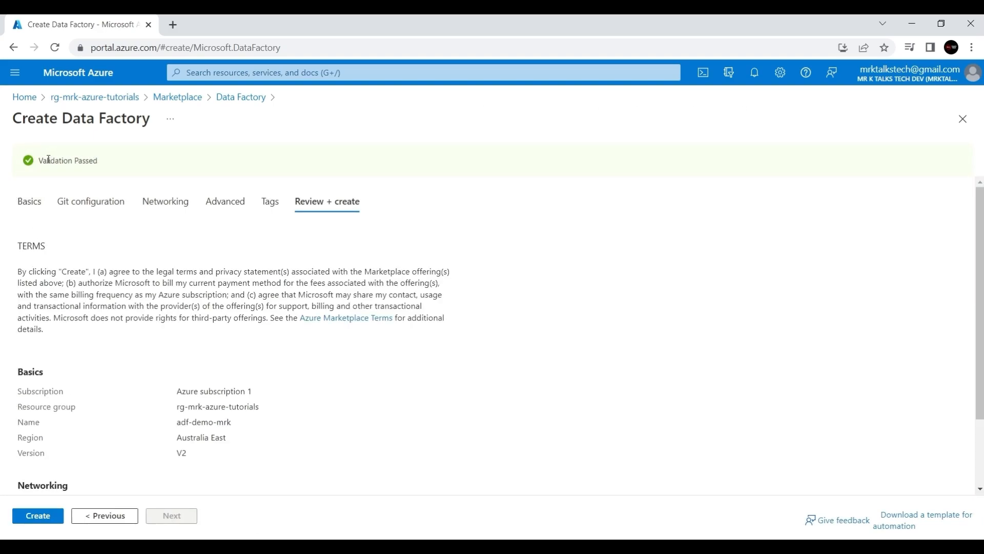
# - Create adf-demo-mrk, dismiss the success notice, and open the deployed data factory
pyautogui.scroll(-2, 153, 448)
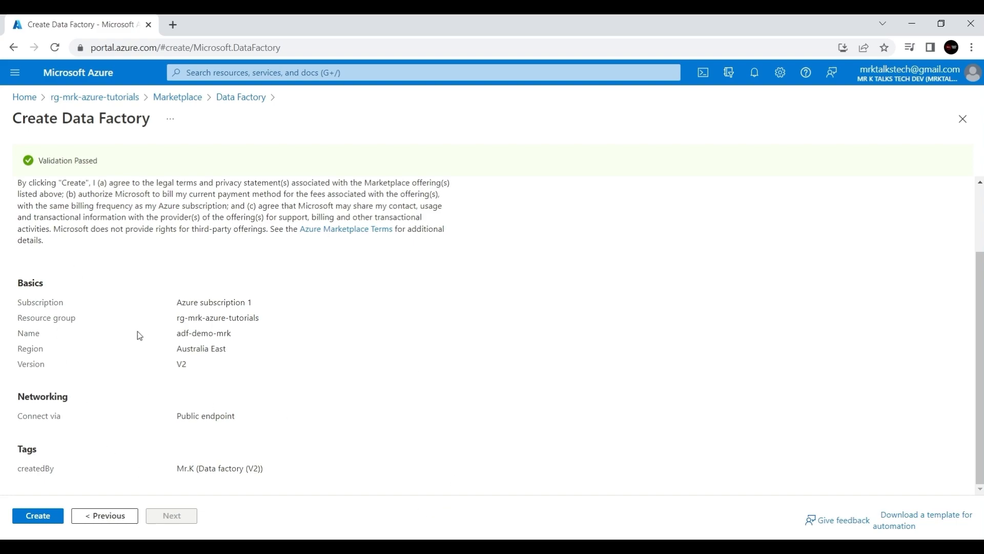
pyautogui.click(45, 517)
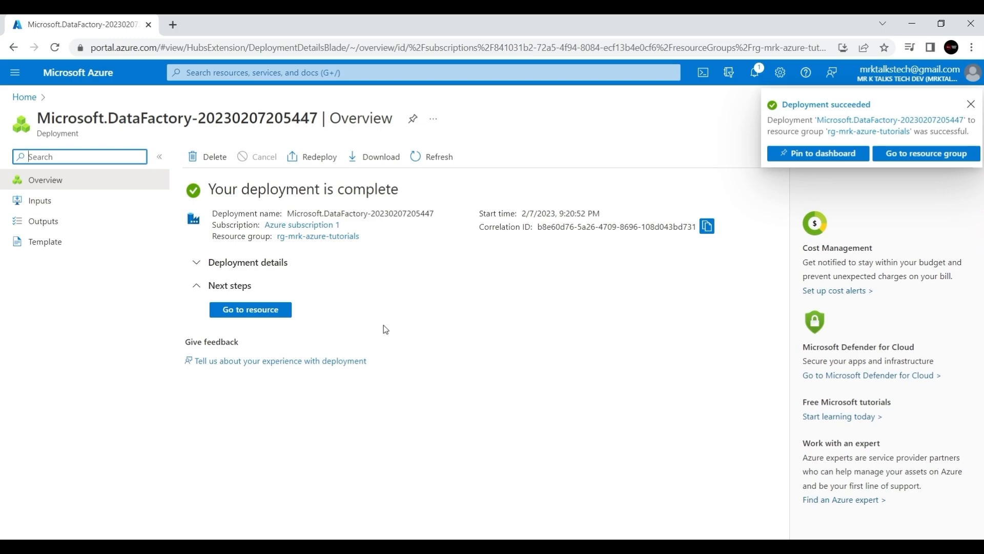
pyautogui.click(971, 104)
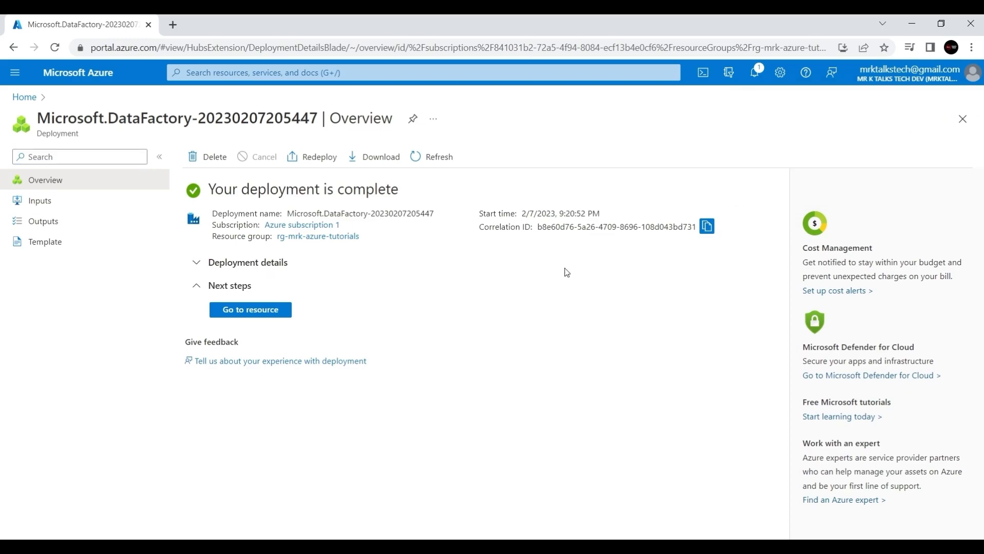
pyautogui.click(252, 309)
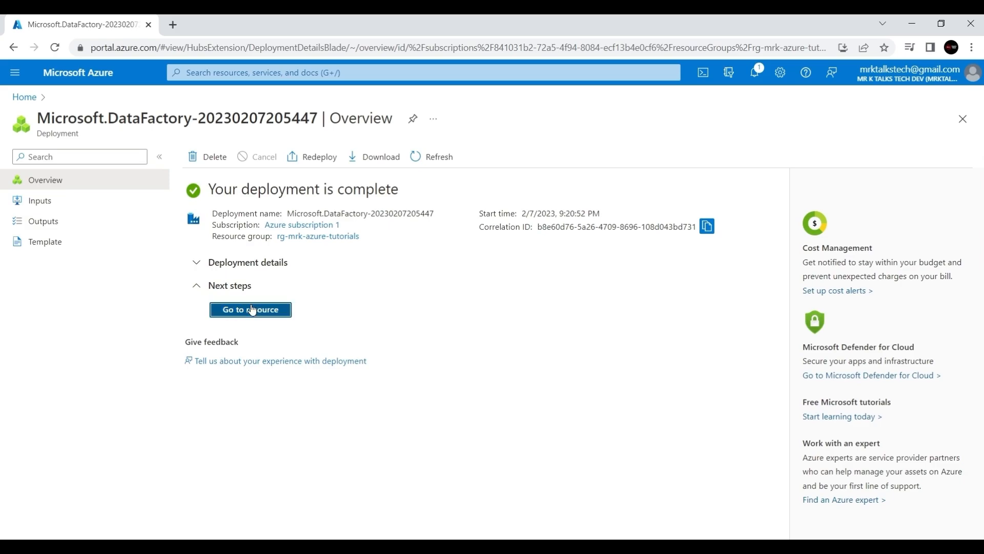
pyautogui.click(43, 118)
# - Open adf-demo-mrk's Networking settings, which show Public endpoint connectivity
pyautogui.moveTo(38, 119); pyautogui.dragTo(139, 122)
pyautogui.click(217, 134)
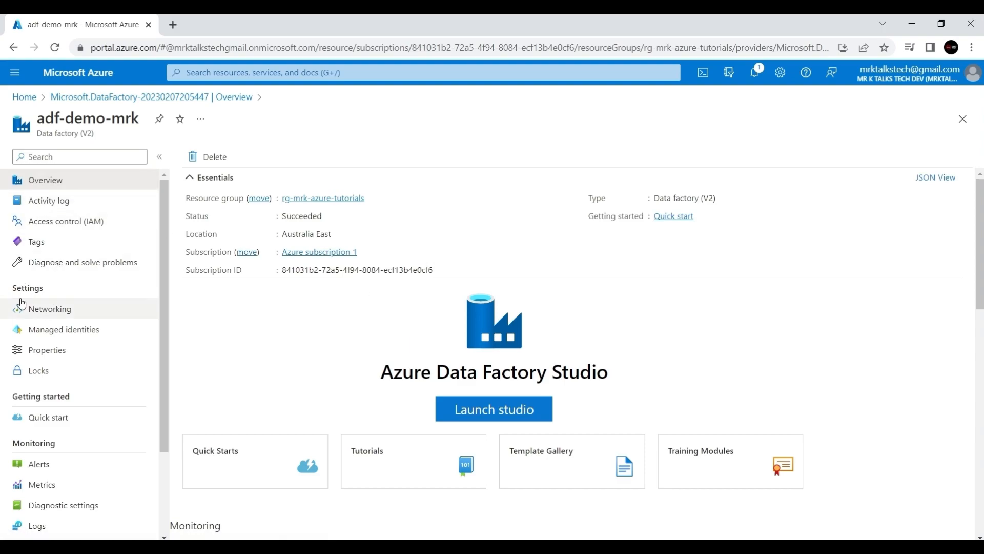
pyautogui.click(40, 311)
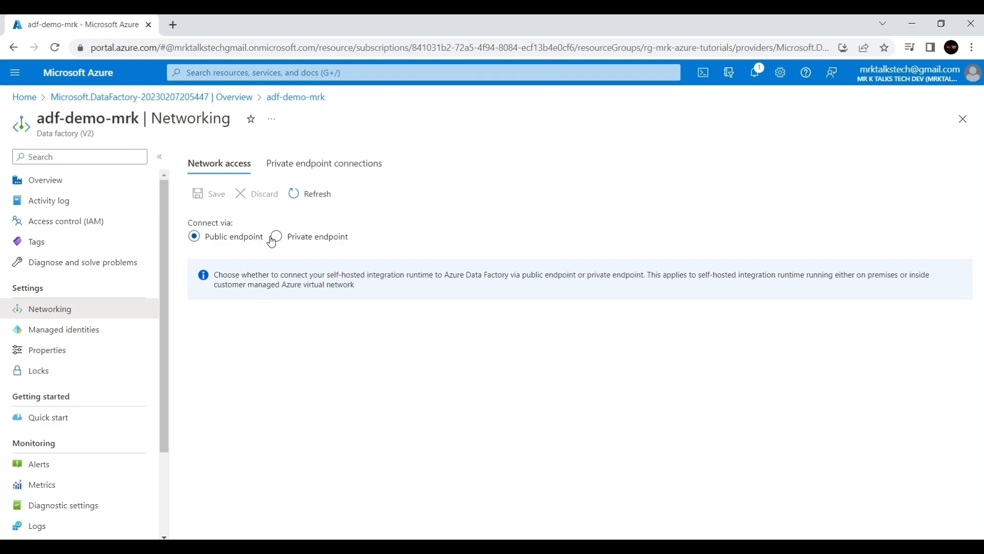
# - Switch to Private endpoint and check its connections tab, which lists none, keeping the unsaved change
pyautogui.click(313, 241)
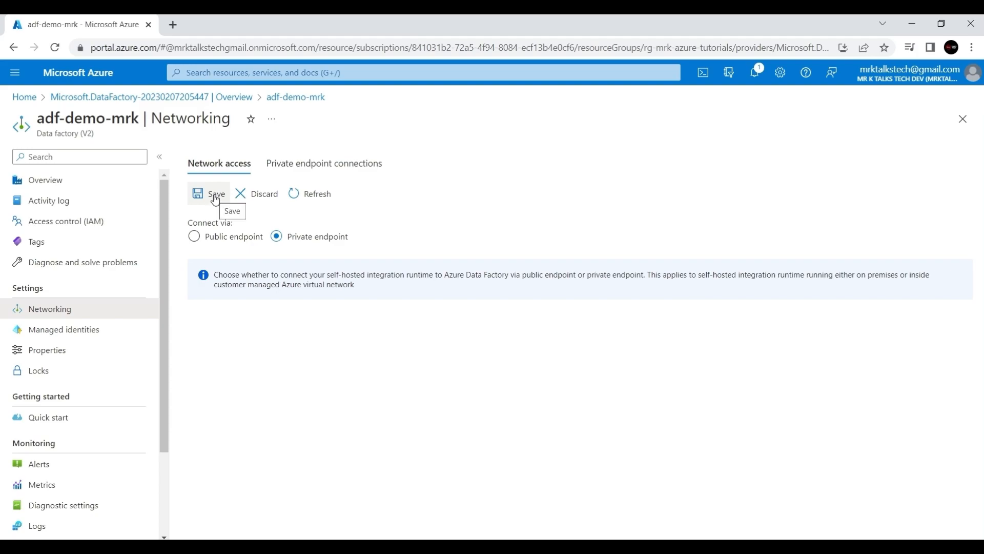
pyautogui.click(311, 163)
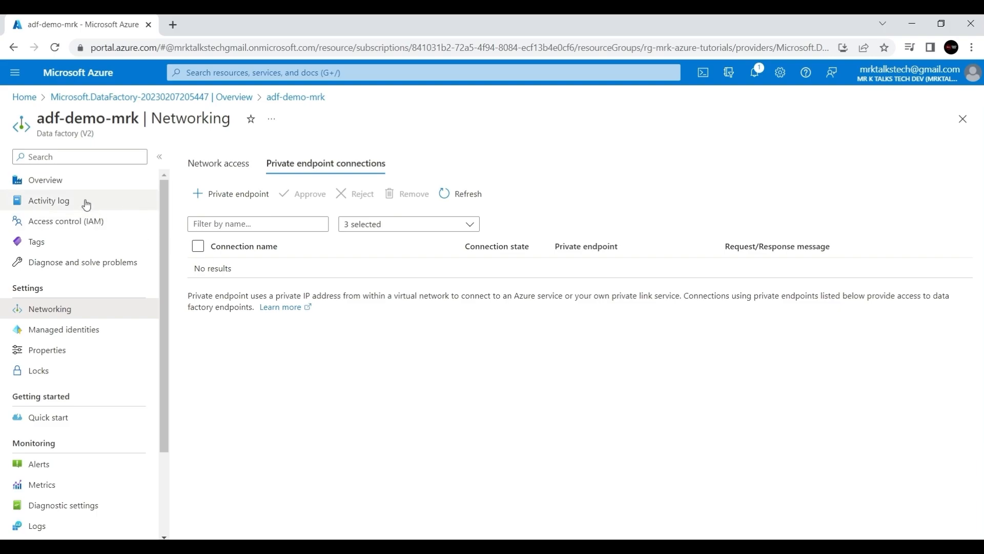
pyautogui.click(63, 188)
pyautogui.press('Escape')
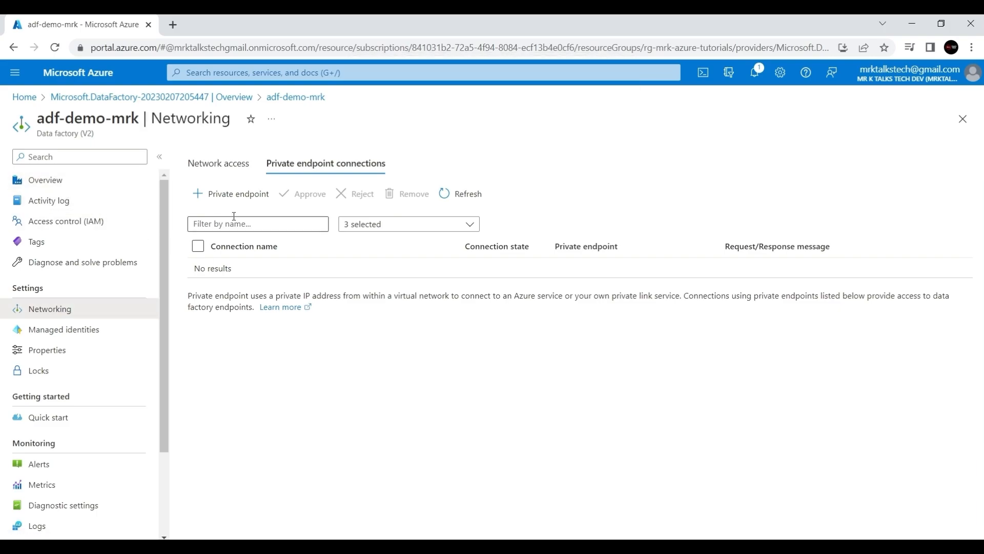
# - Launch Azure Data Factory Studio for adf-demo-mrk from the factory's Overview page
pyautogui.click(60, 184)
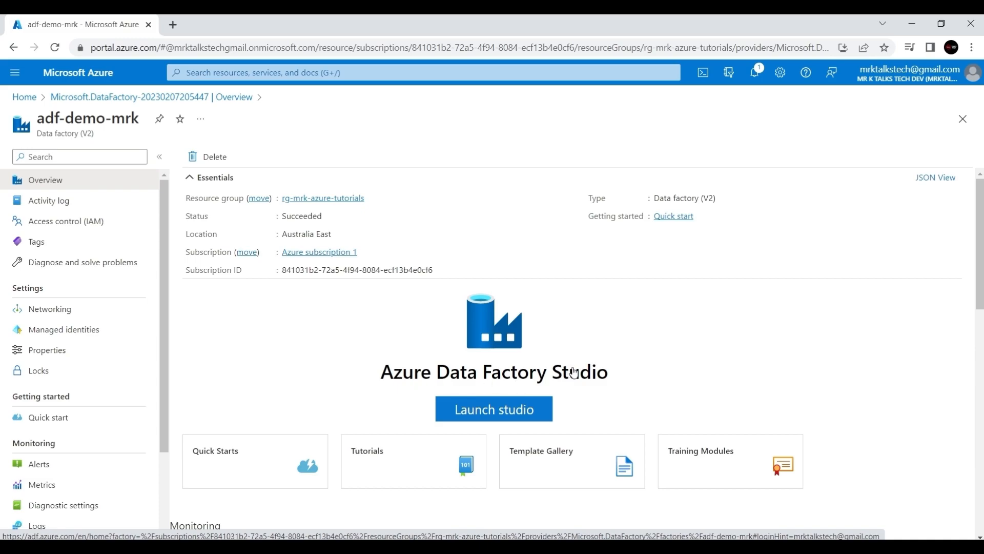
pyautogui.click(485, 413)
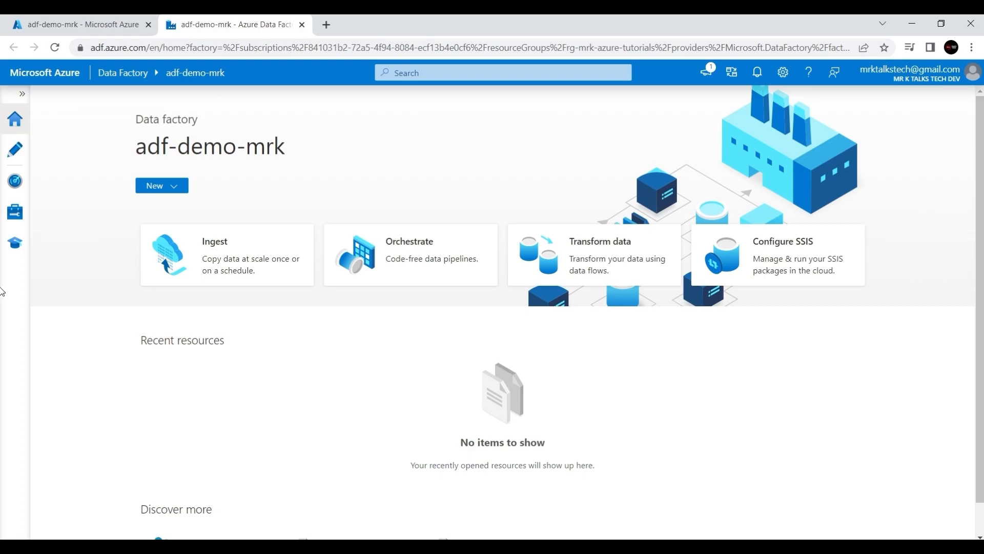
# - Expand the studio's left rail and visit Author, Monitor, Manage and Learning Center, then Home
pyautogui.click(22, 94)
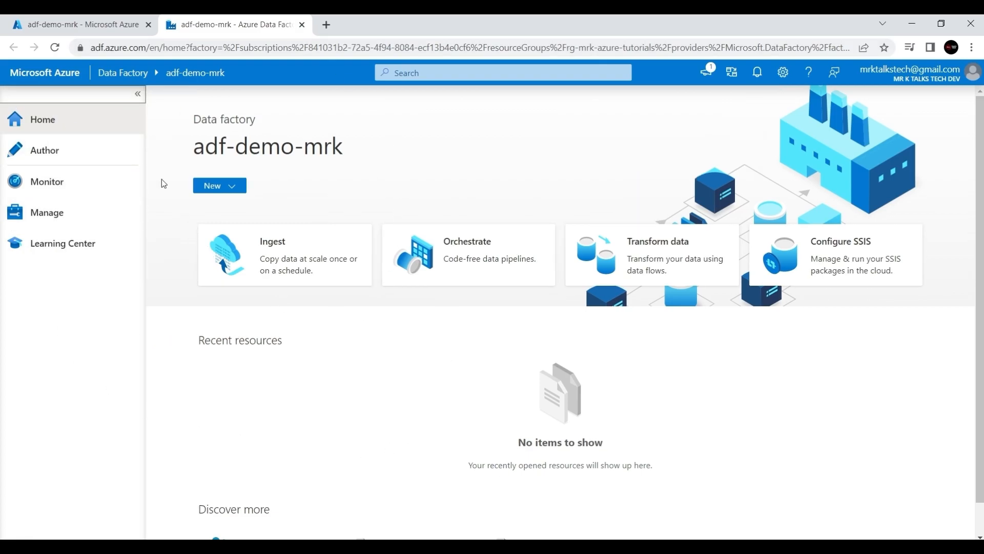
pyautogui.click(50, 155)
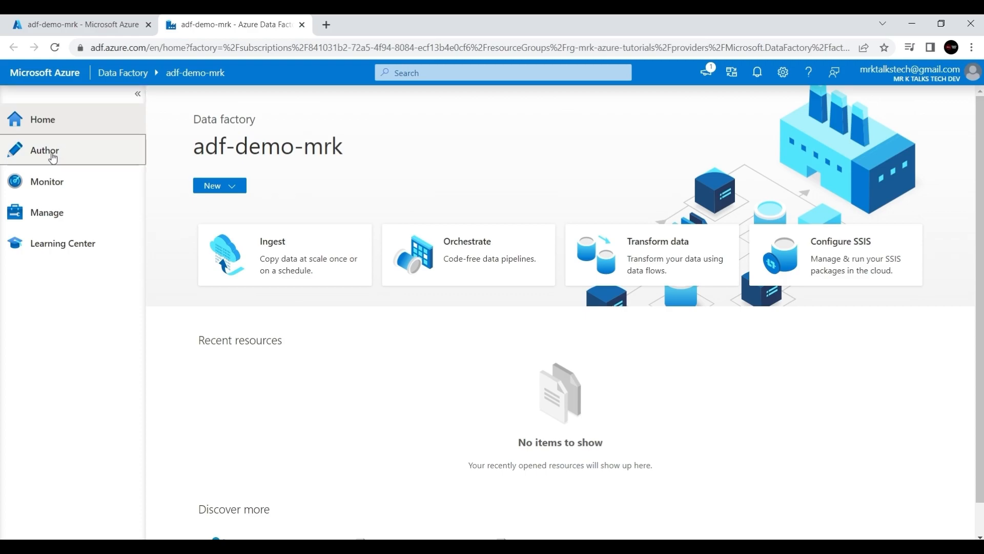
pyautogui.click(48, 189)
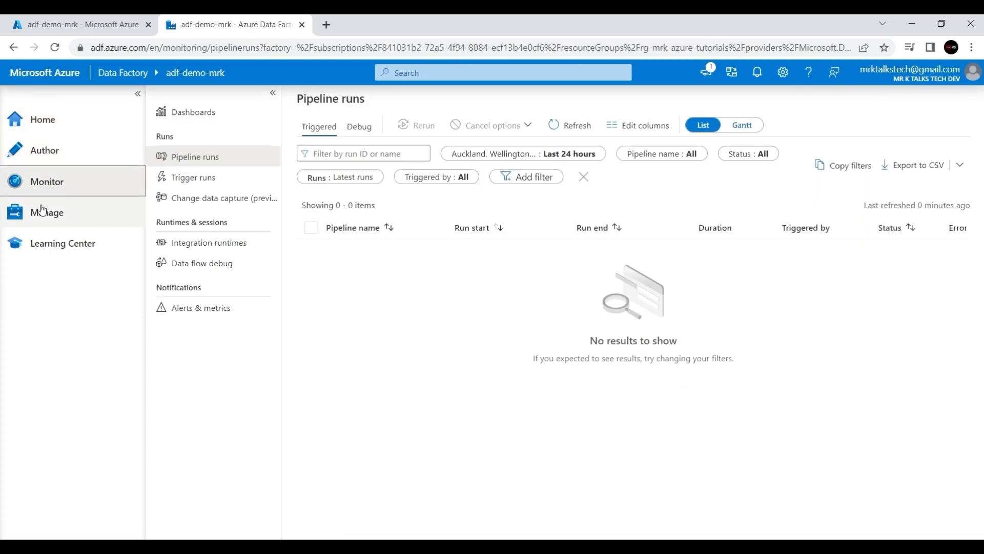
pyautogui.click(45, 211)
pyautogui.click(68, 244)
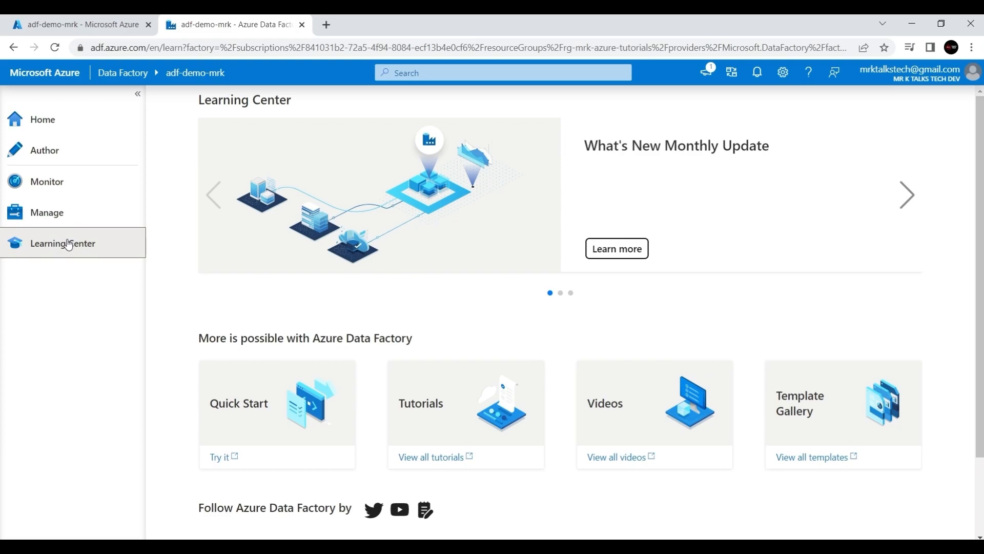
pyautogui.click(55, 135)
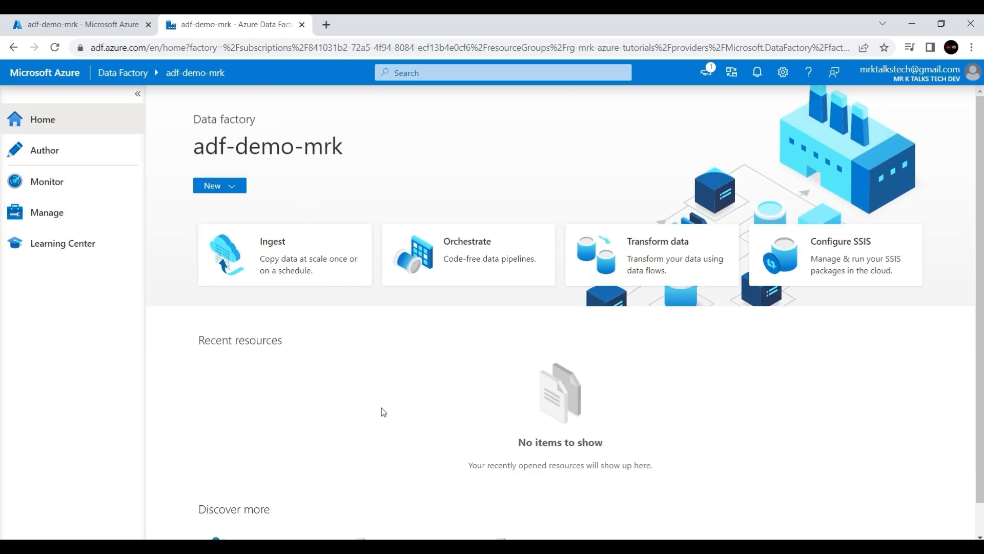
# - Cycle again through Author, Monitor, Manage and Learning Center, finishing in the empty Author view
pyautogui.click(60, 152)
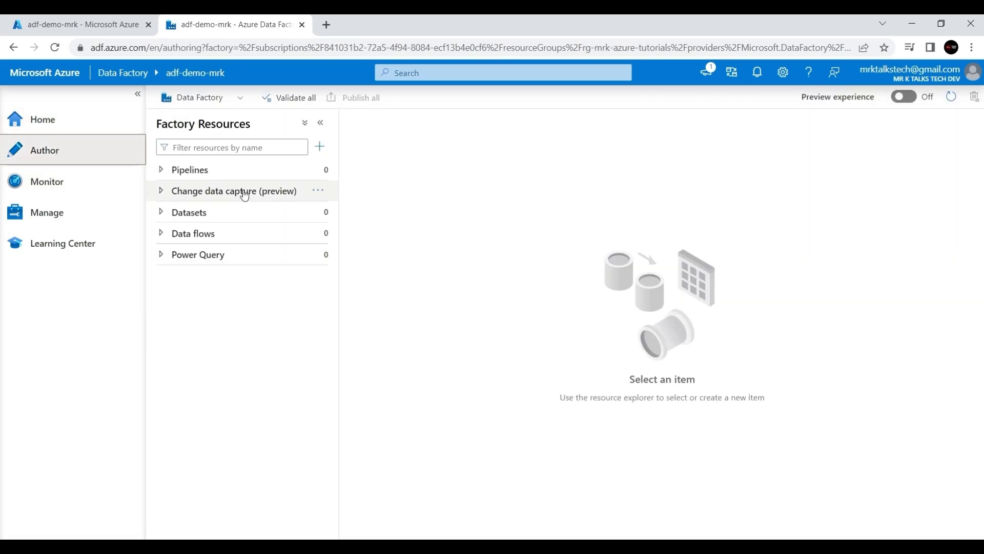
pyautogui.click(68, 199)
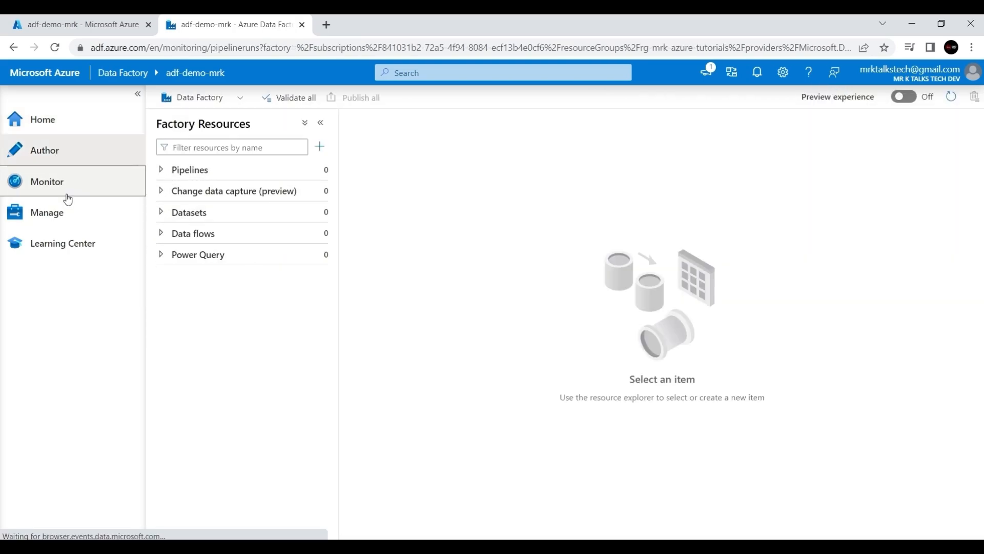
pyautogui.click(64, 222)
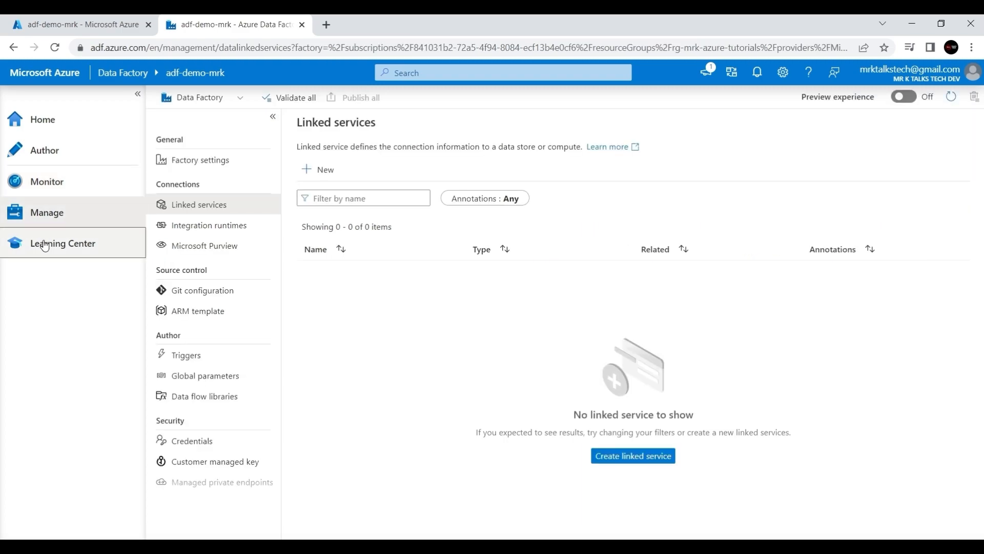
pyautogui.click(45, 245)
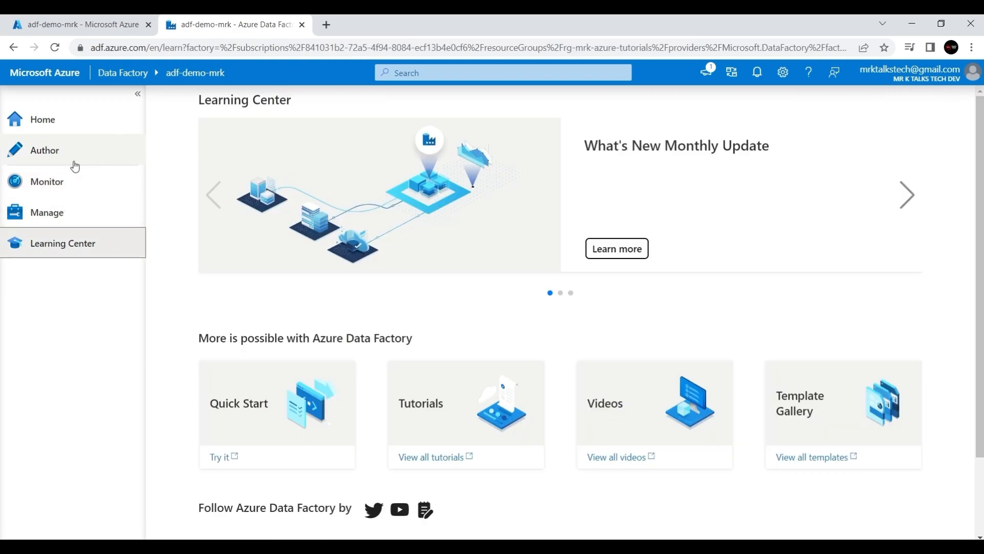
pyautogui.click(75, 162)
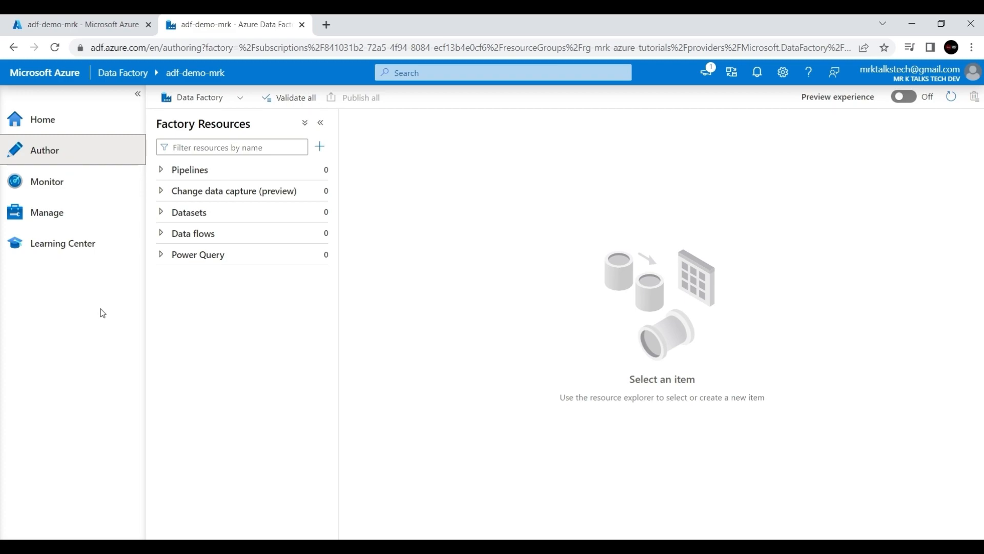